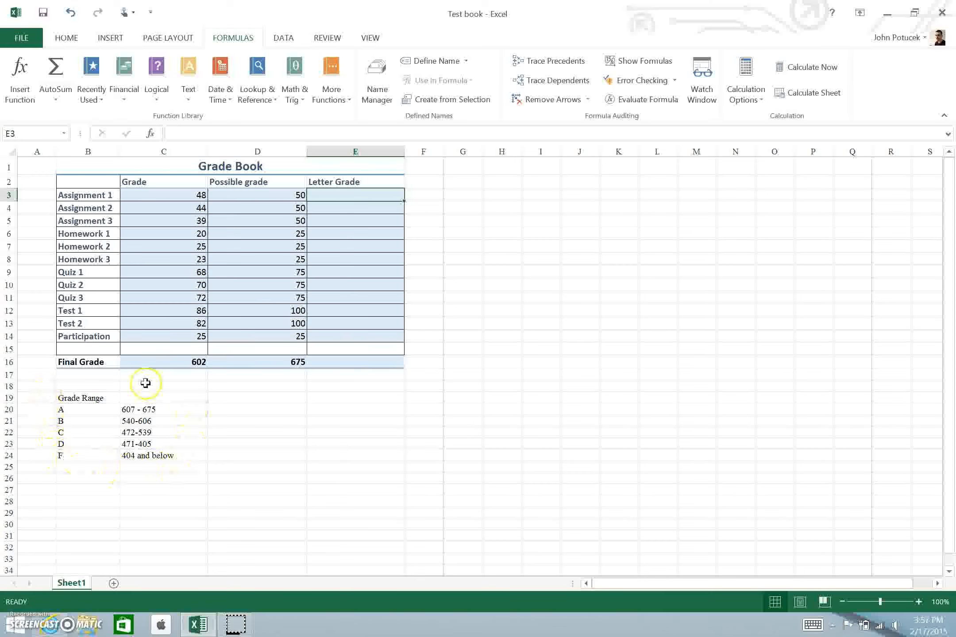
Insert an IF function in cell E3 with the logical test C3/D3>=.9.
click(335, 194)
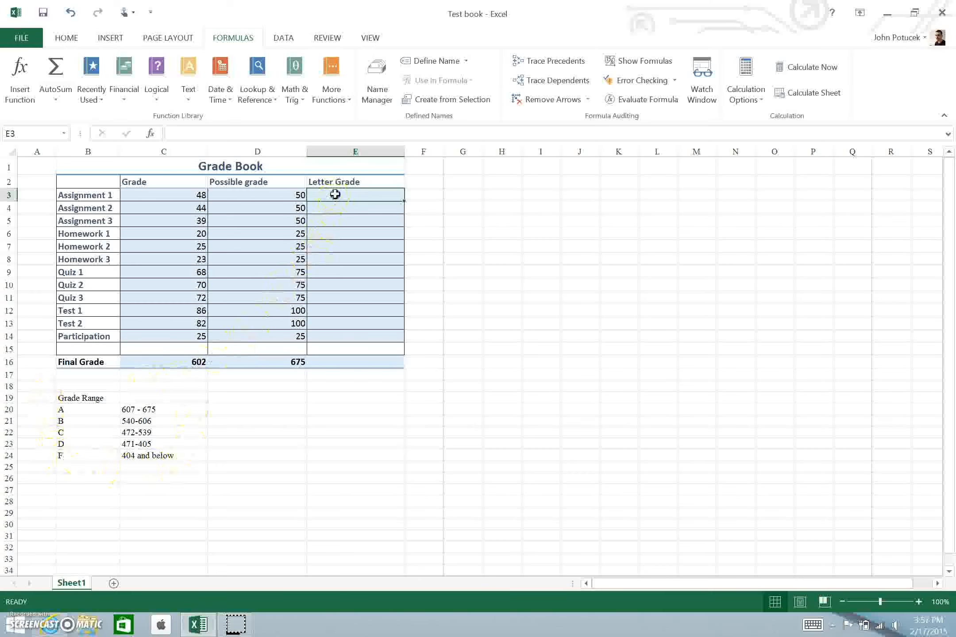
click(162, 94)
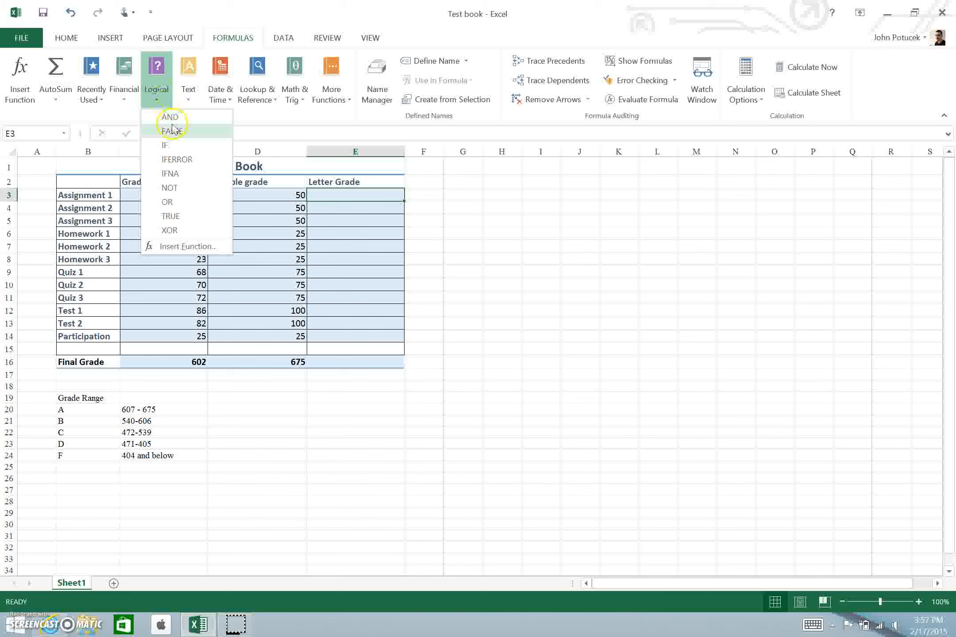
click(177, 149)
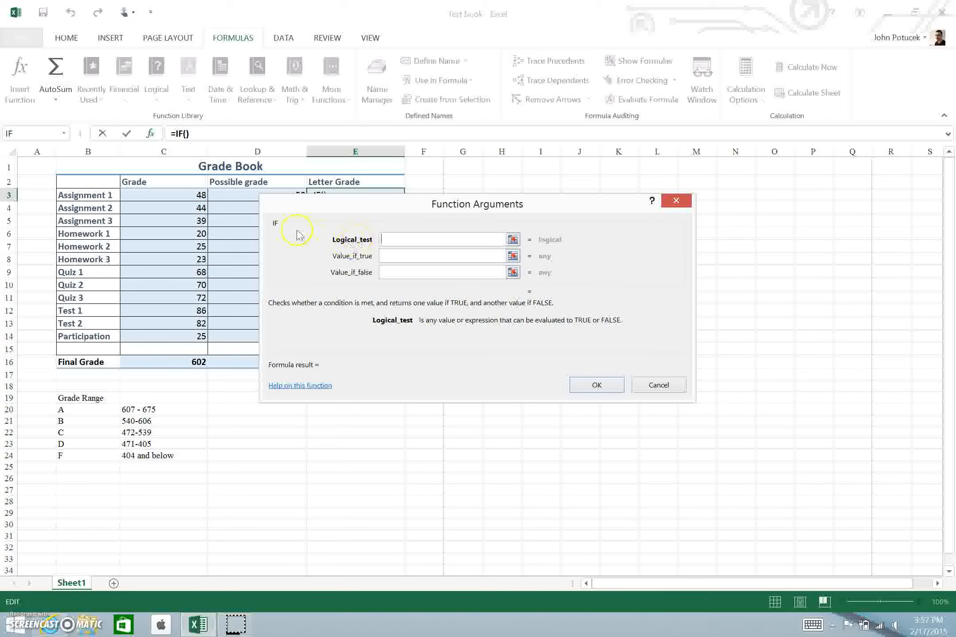
click(172, 197)
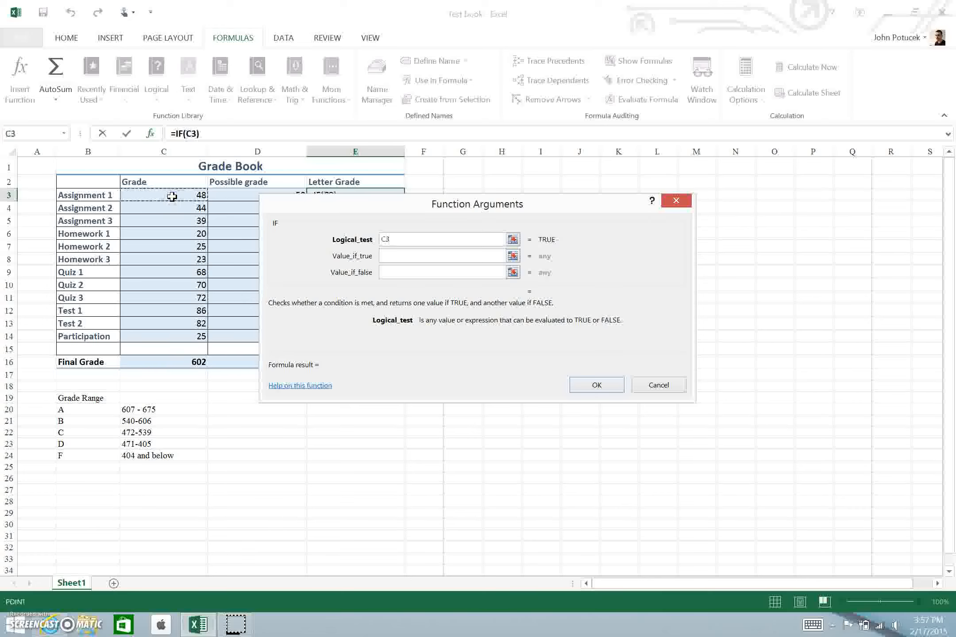
text(/)
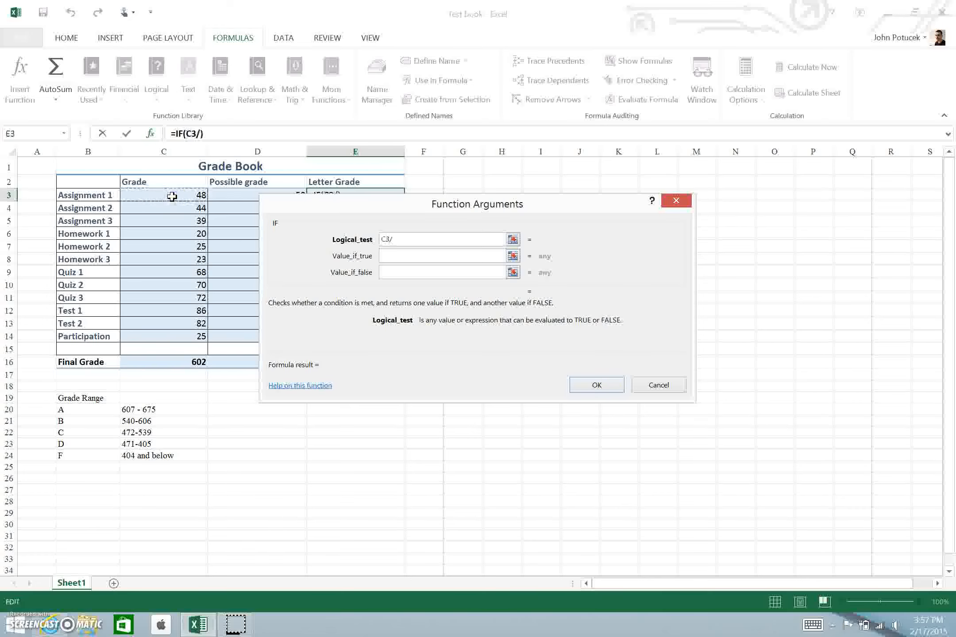
click(239, 196)
drag(292, 205, 235, 232)
click(377, 268)
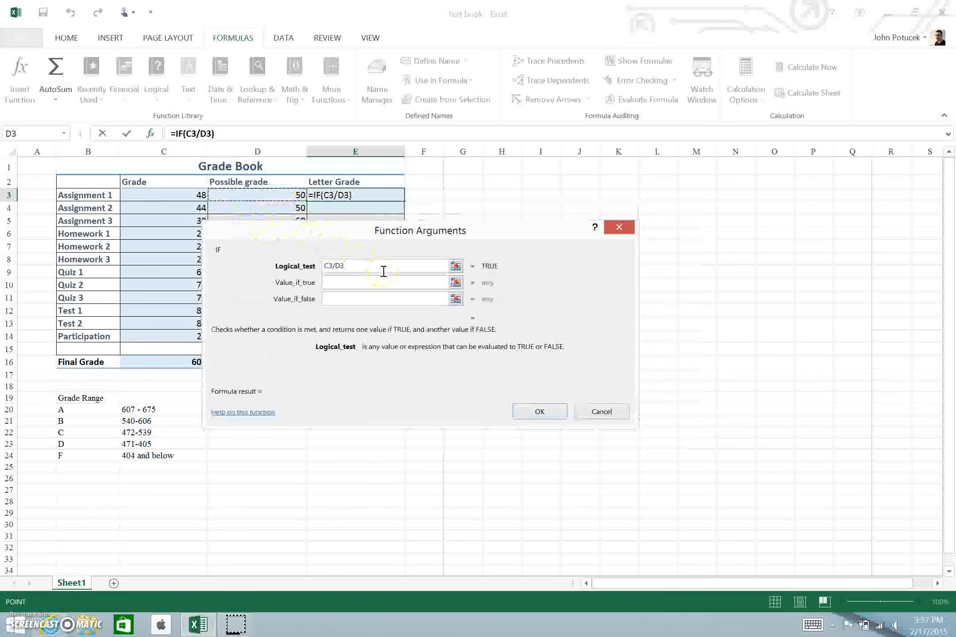
text(>=)
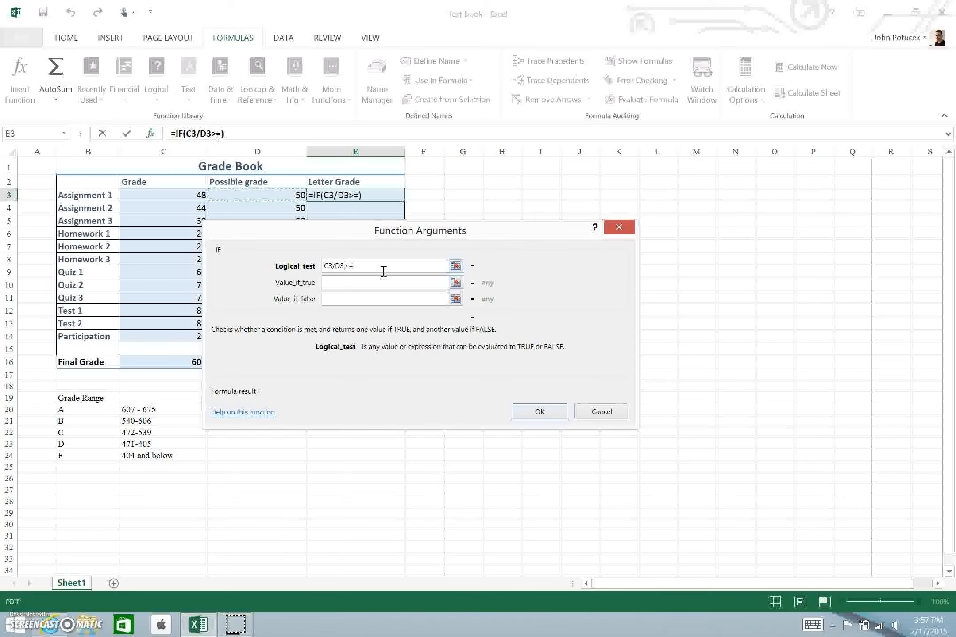
text(.9)
Set the IF function's value if true to "A" and enter the formula in E3.
click(371, 283)
click(380, 280)
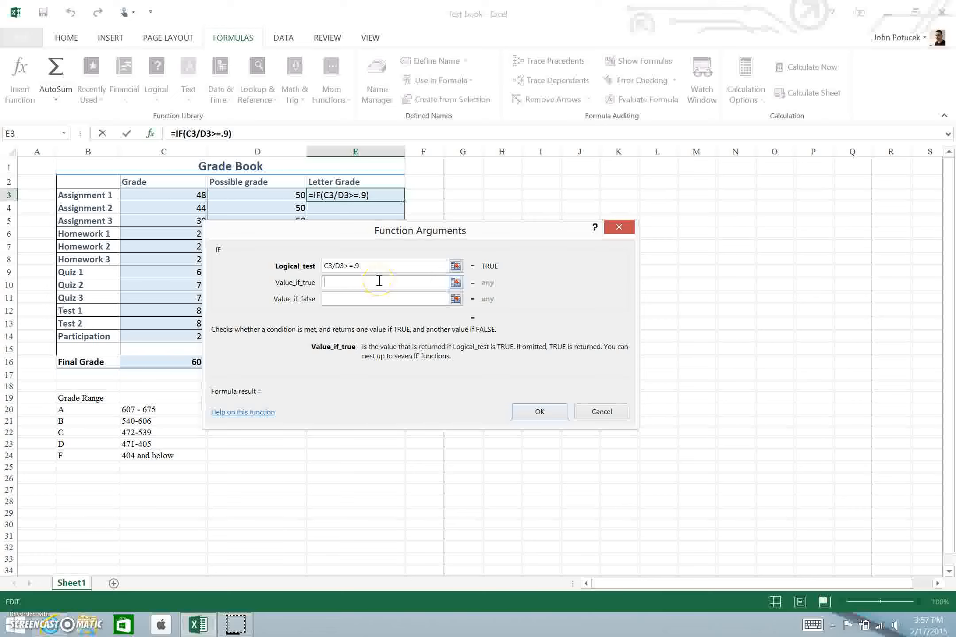
text(A)
click(540, 414)
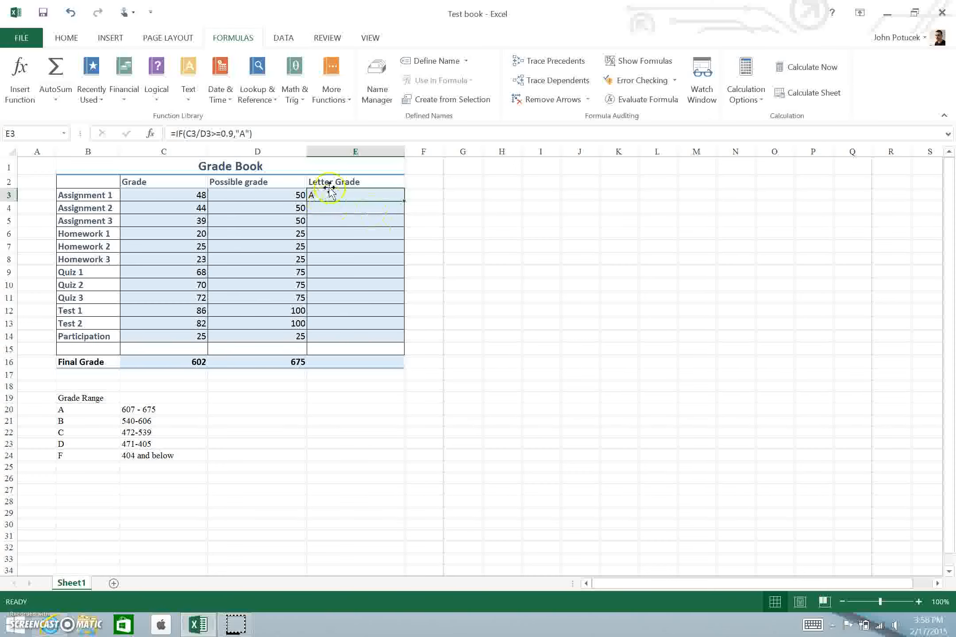
Add a nested IF after "A" in E3's formula, beginning its logical test with C3/D3.
click(249, 133)
text())
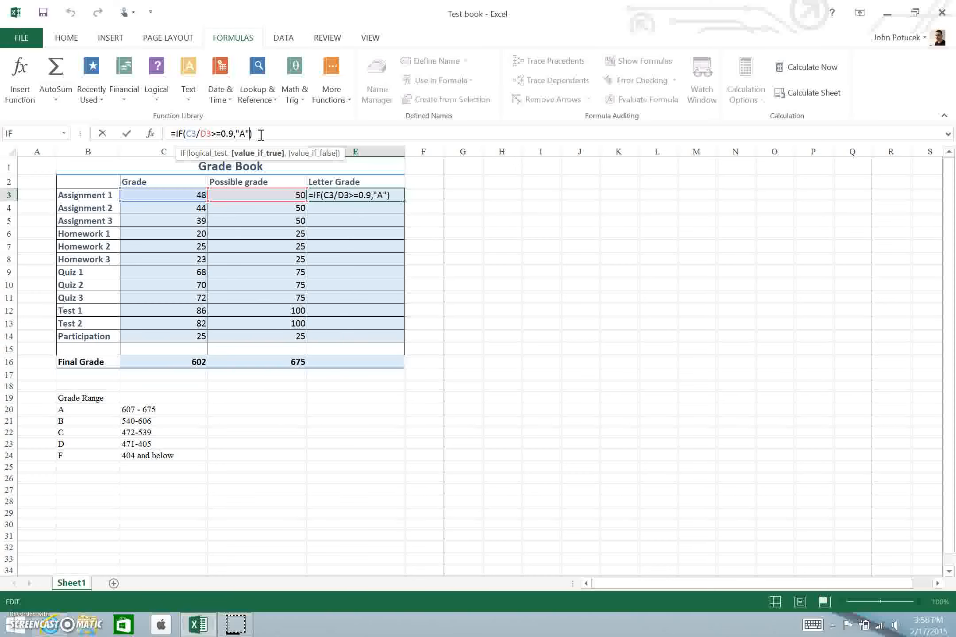
text(,IF)
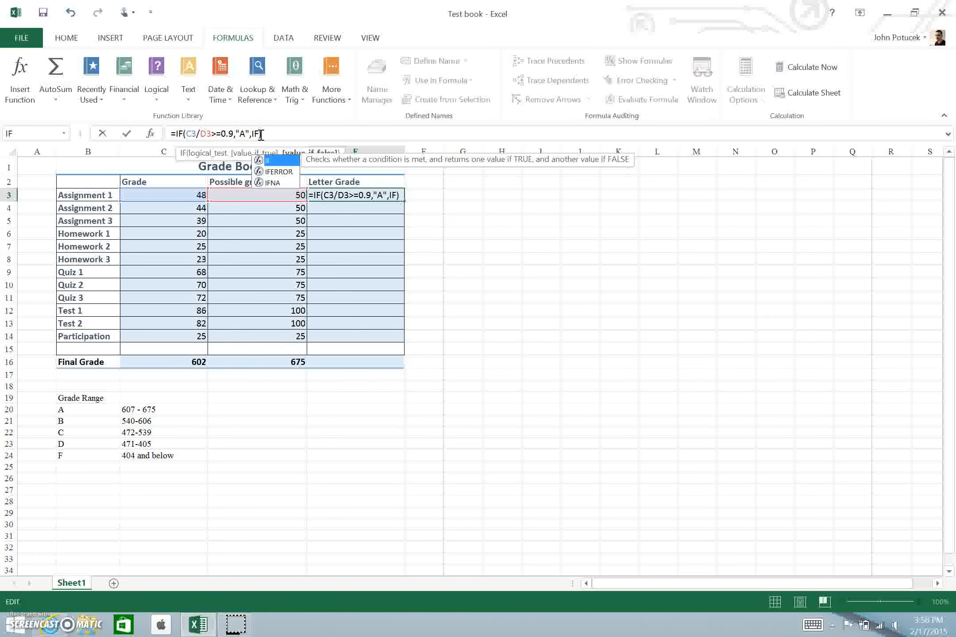
text(()
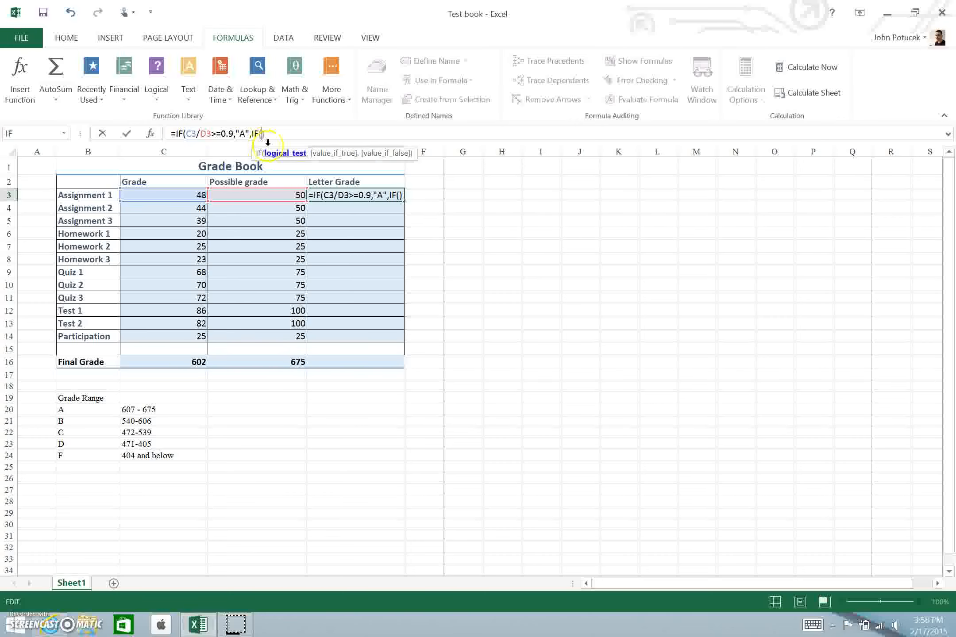
text(C)
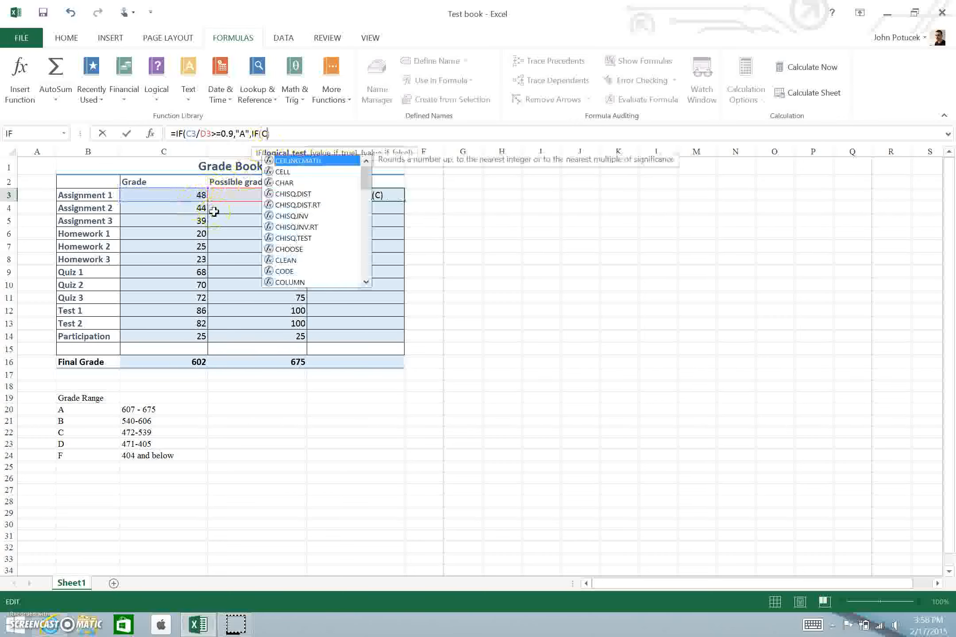
text(3/)
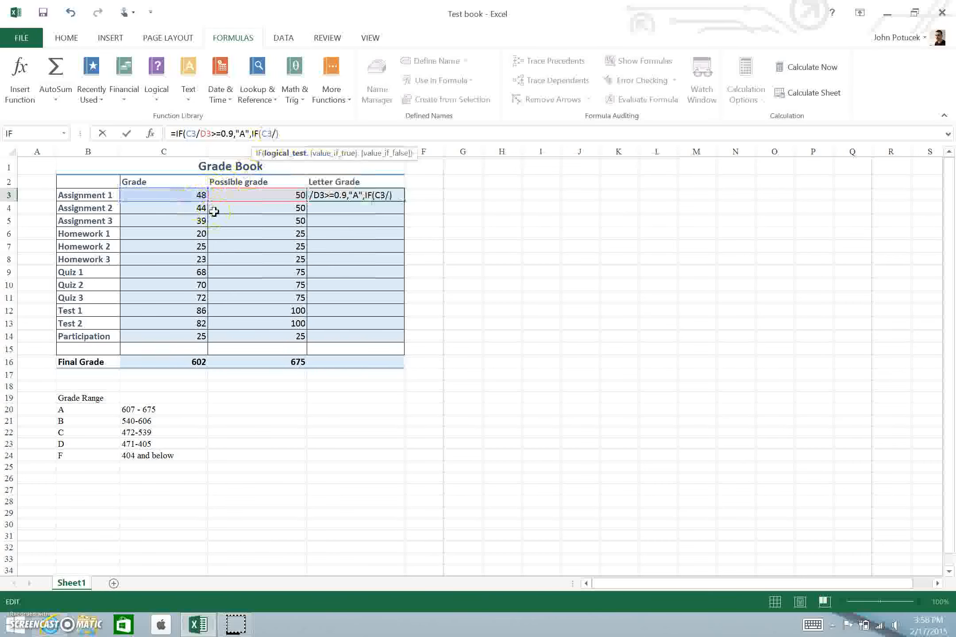
text(D)
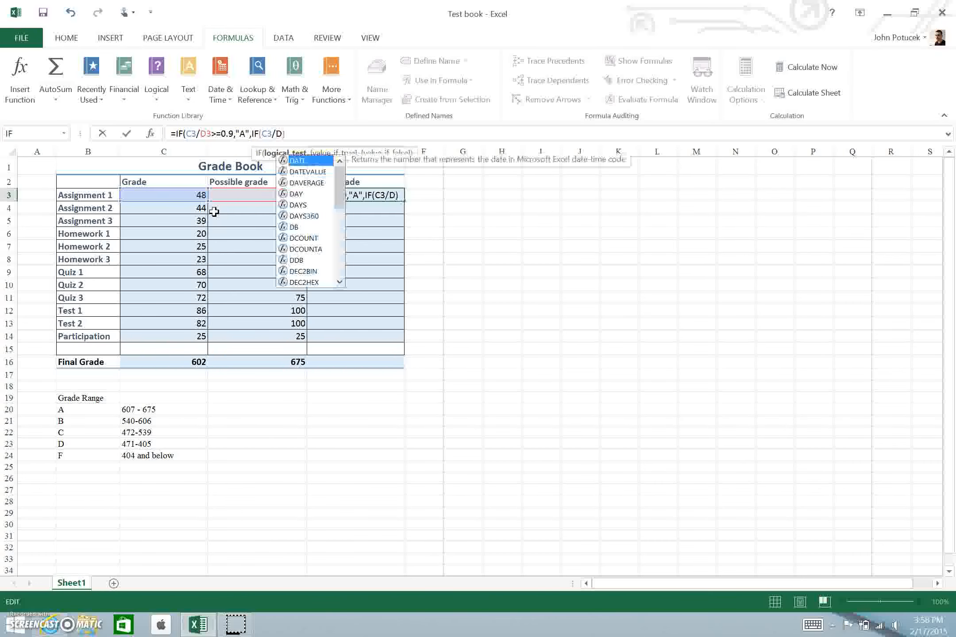
text(4)
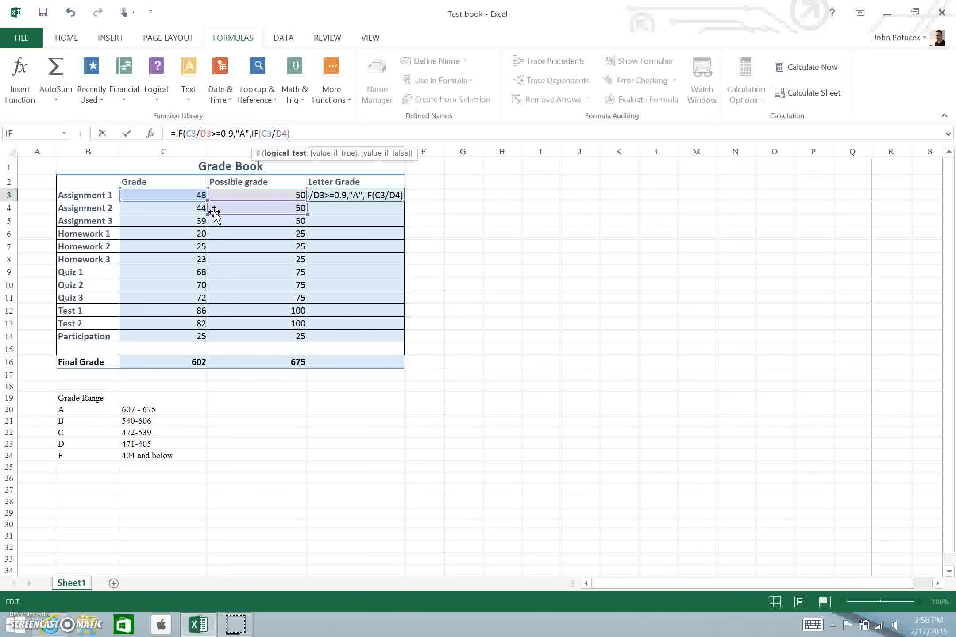
key(BackSpace)
text(3)
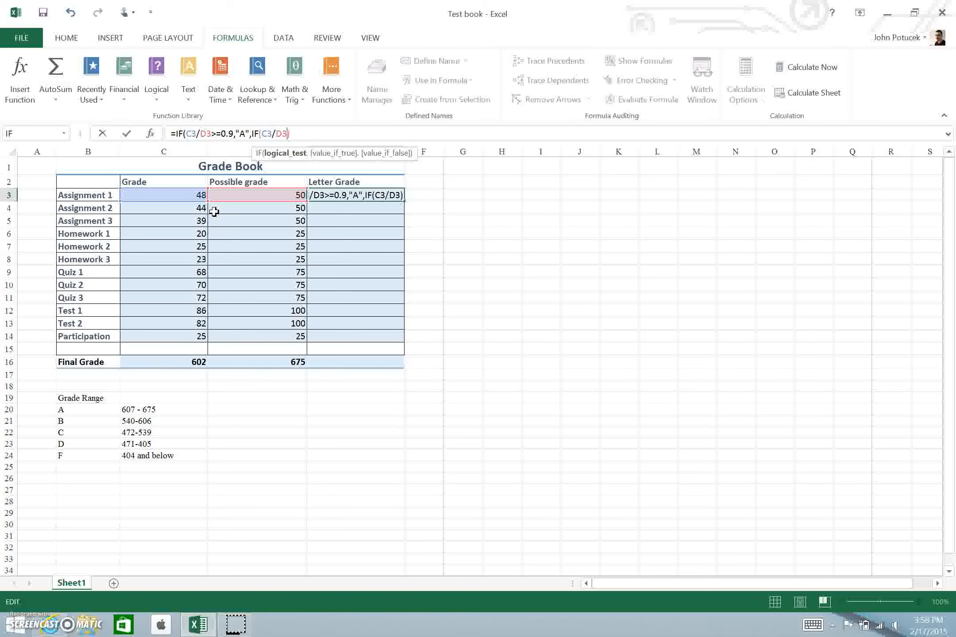
Complete the second IF's test with >=.8 and make it return "B" when true.
text(>=,)
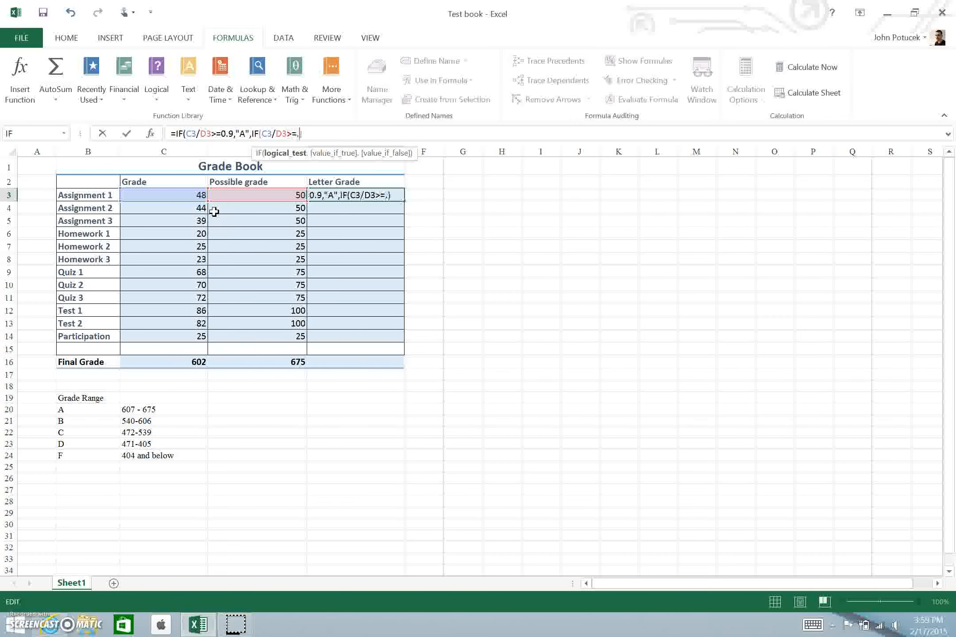
text(8,)
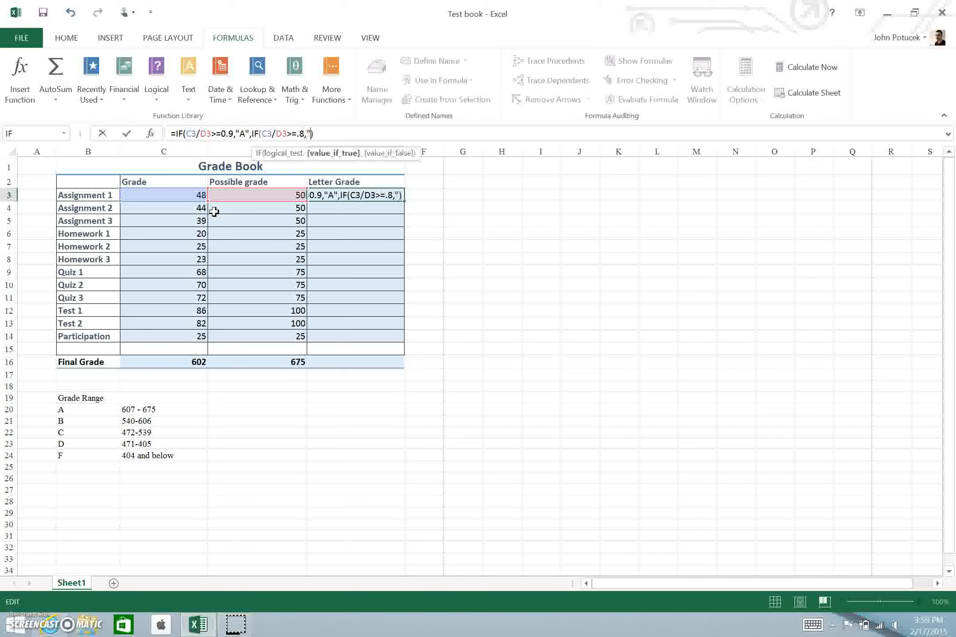
text("B")
text("))
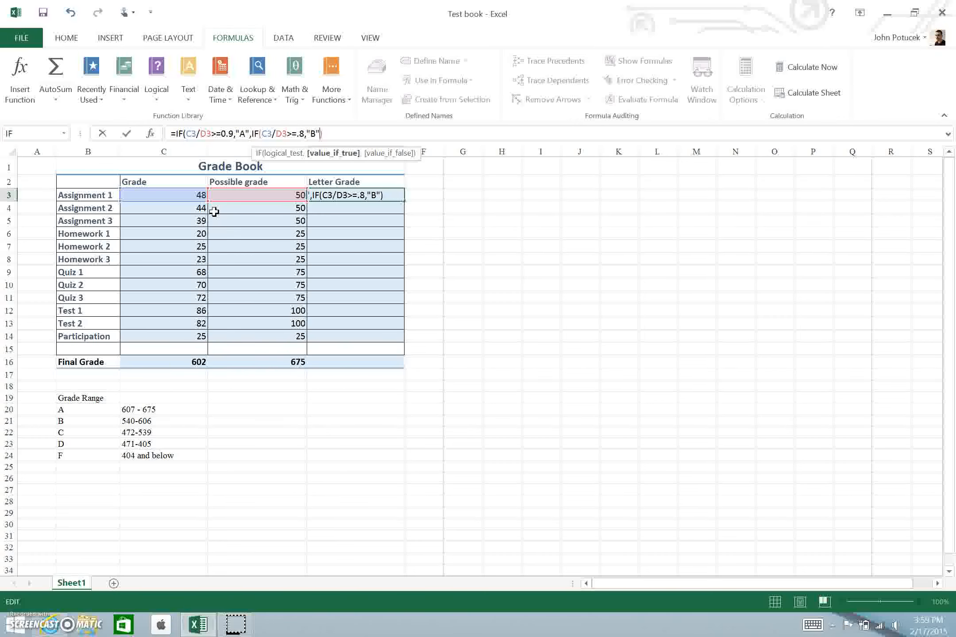
text(,)
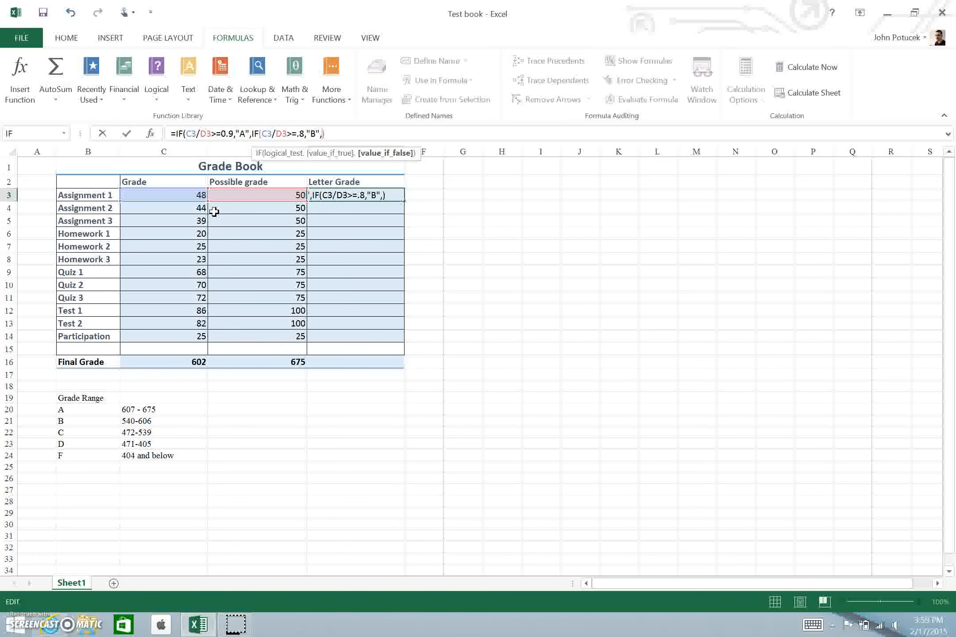
text(if()
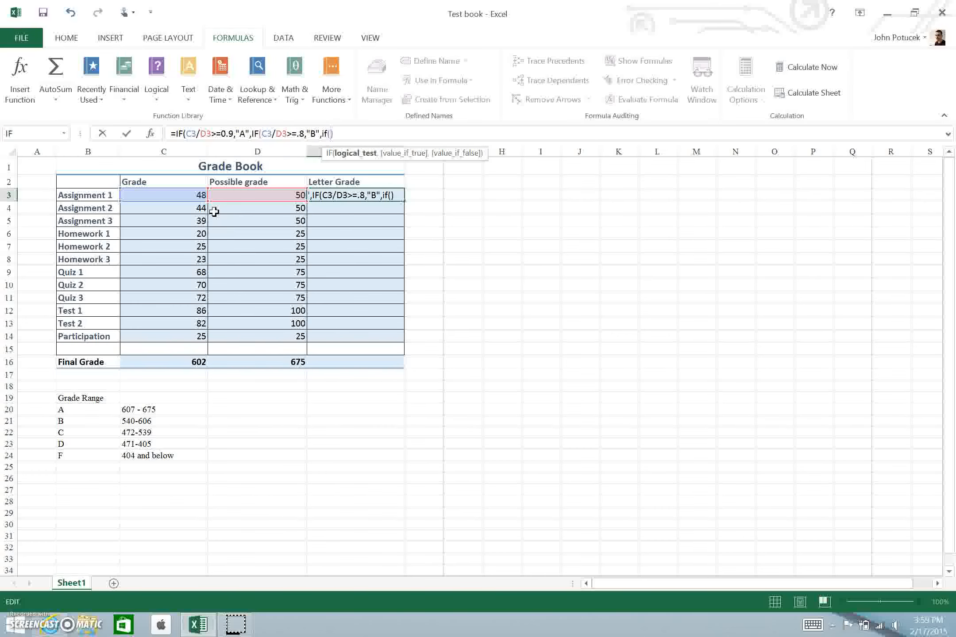
text(C3/)
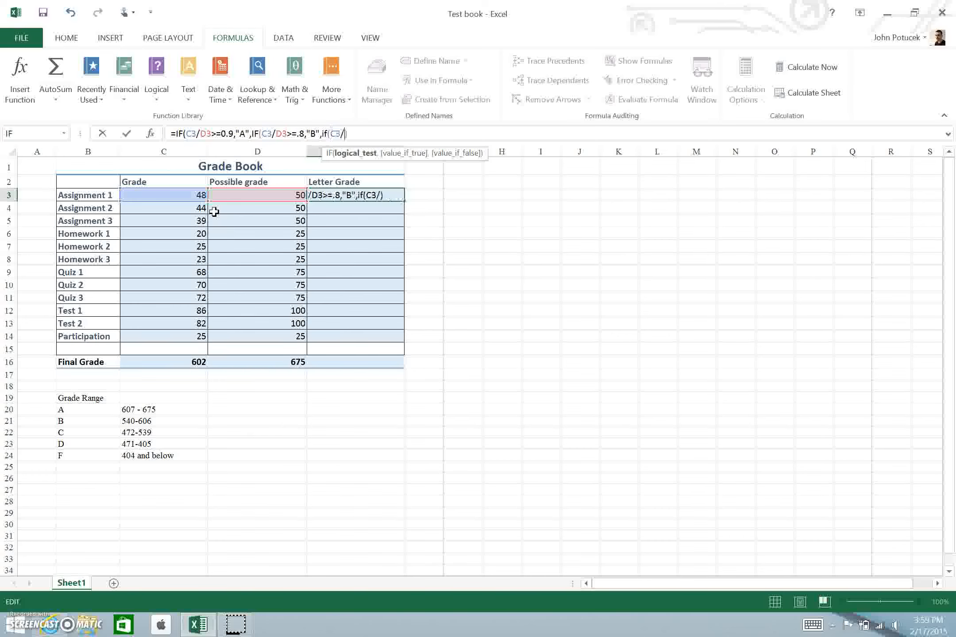
text(C4)
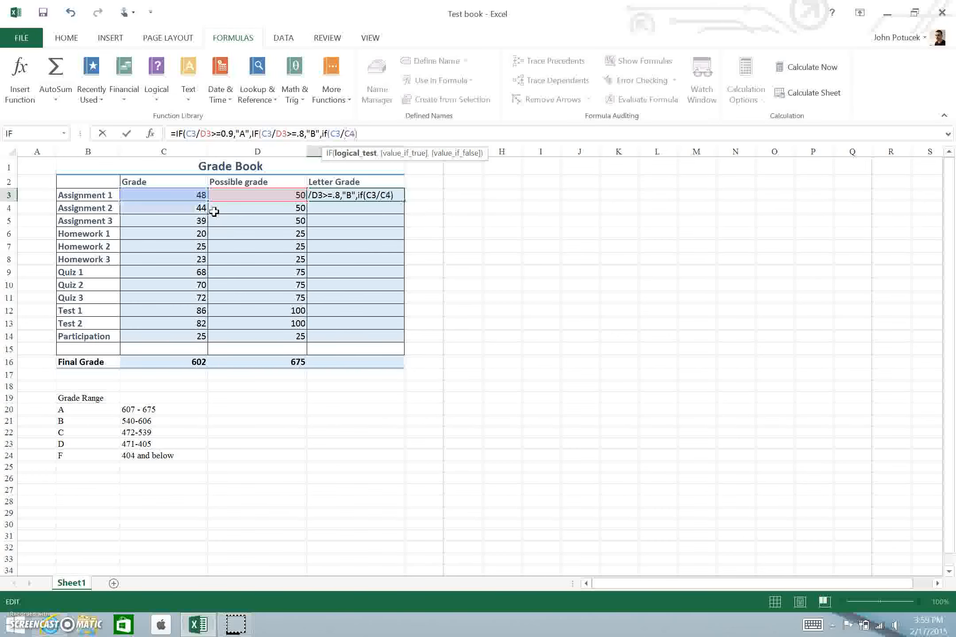
text(>)
text(=.)
text(7))
text(,)
text(")
text(c")
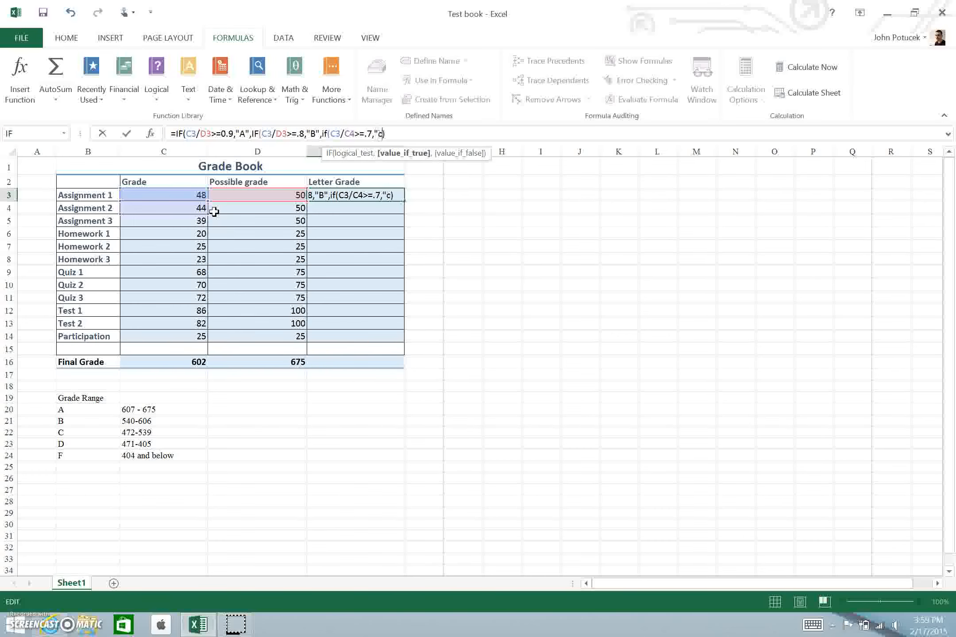
Make the third IF return an uppercase "C" when its test is true.
key(BackSpace)
key(BackSpace)
text(C)
text(")
text(,IF)
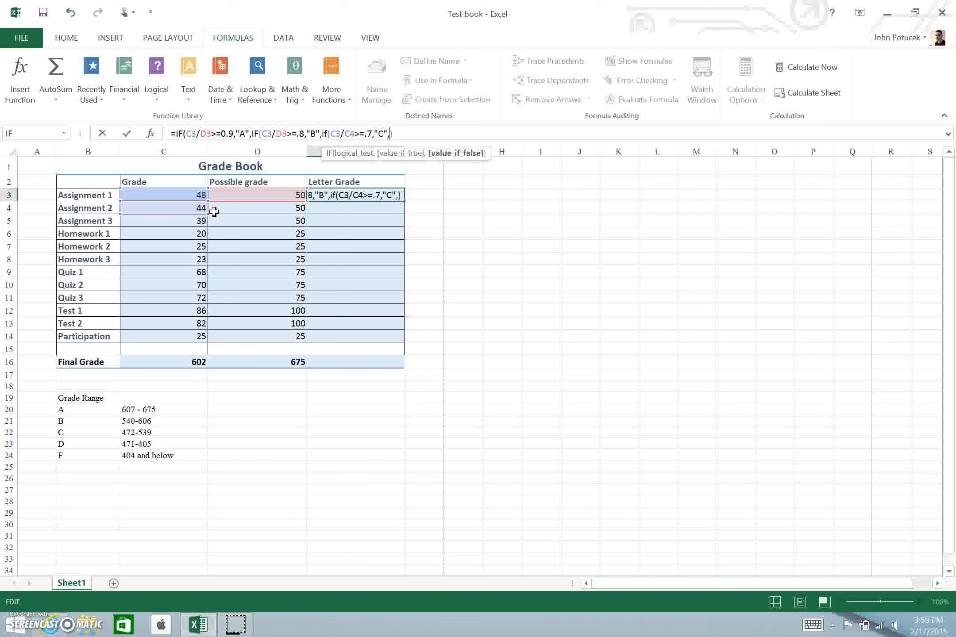
text(()
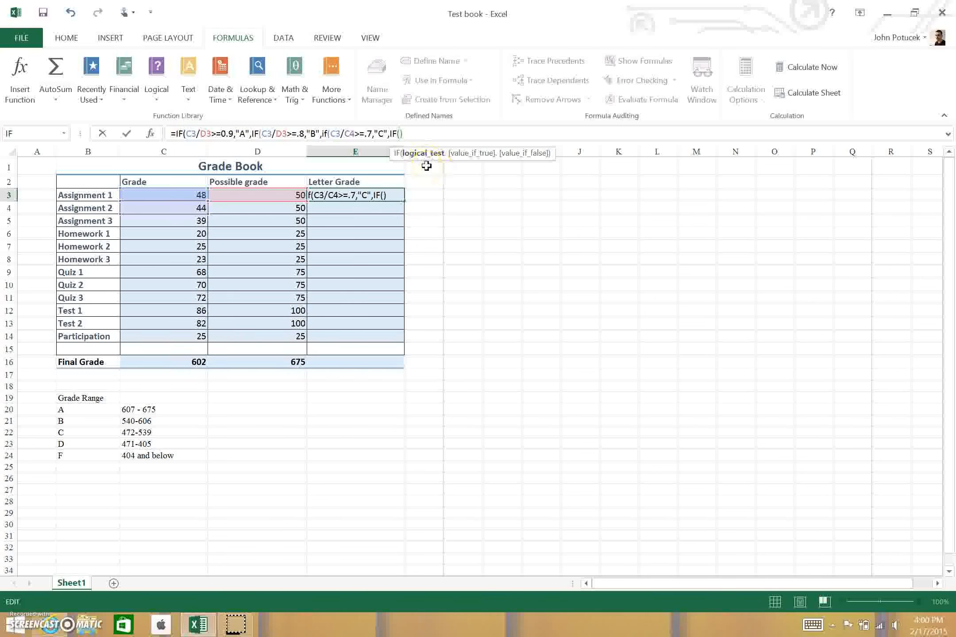
Nest a fourth IF after "C" in E3's formula with the logical test C3/D3>=.6.
text(C3)
text(C4)
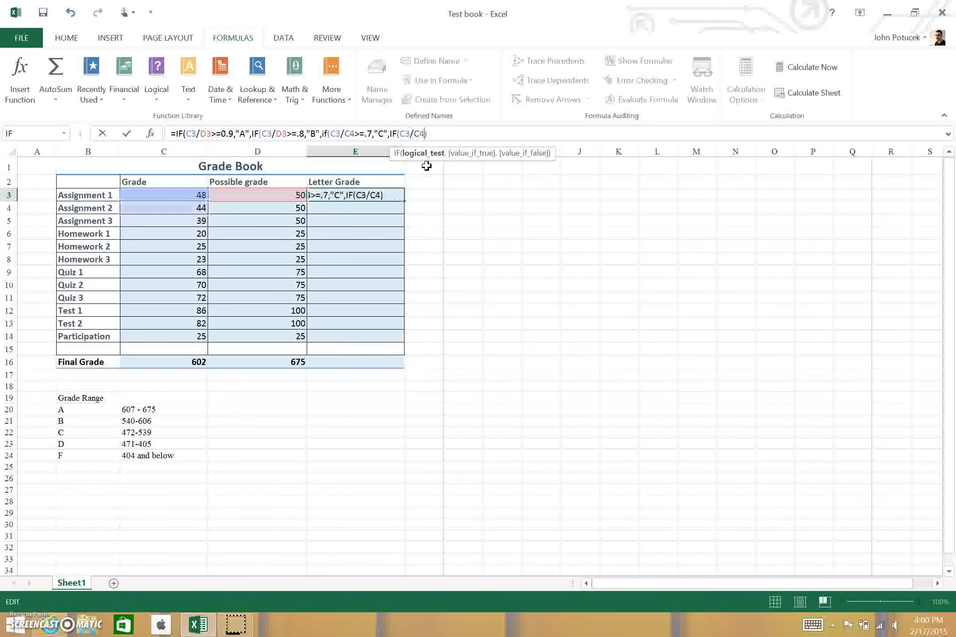
key(BackSpace)
key(BackSpace)
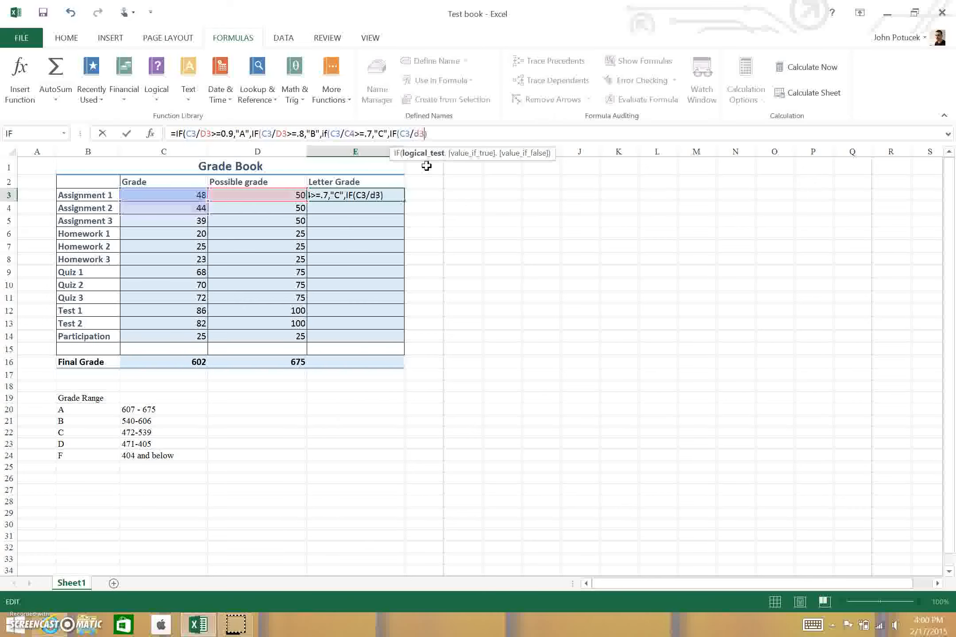
text(D3>=.6)
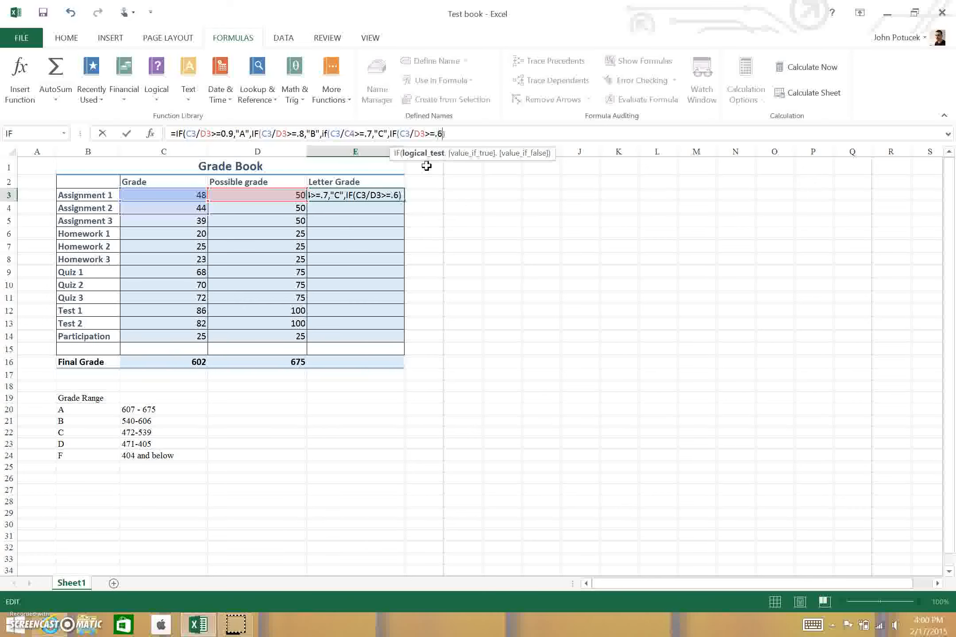
text(,")
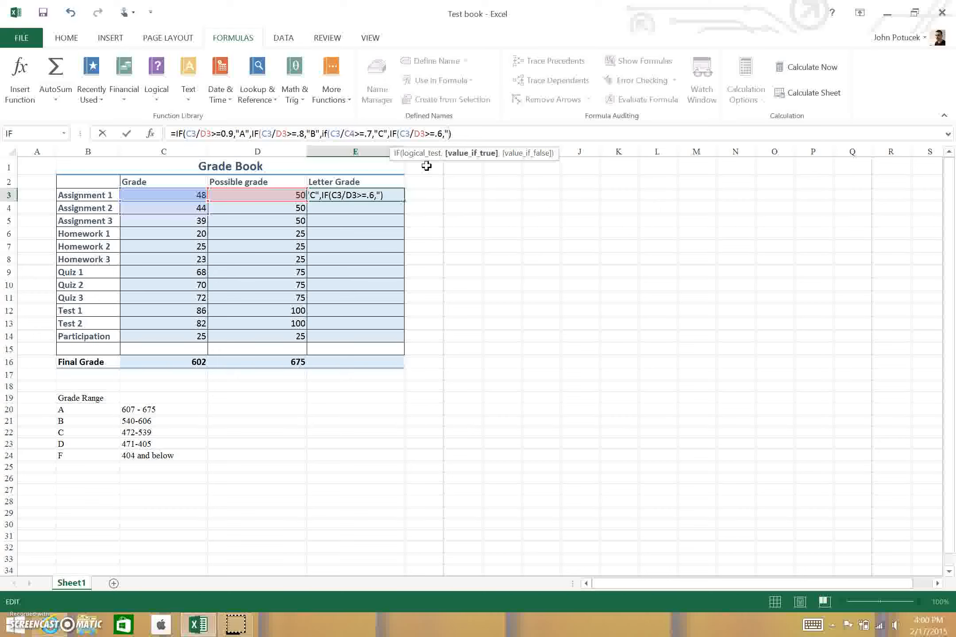
Make the fourth IF return "D" when its test is true.
text(D)
text(")
text(,IF)
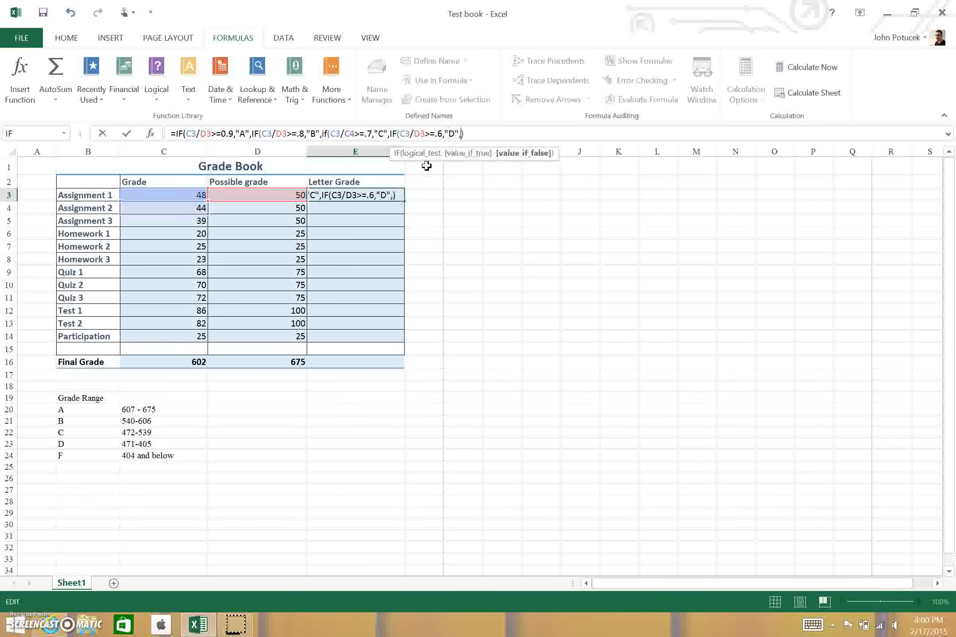
text(()
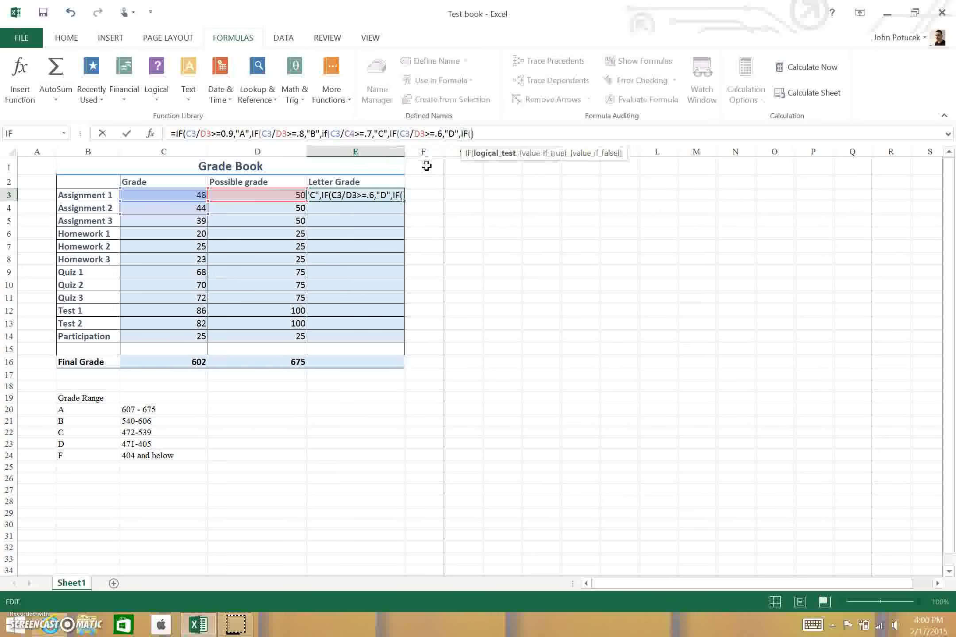
text(D)
Nest a fifth IF after "D" in E3's formula with the logical test C3/D3<.6.
key(BackSpace)
text(C3/)
text(C3/C)
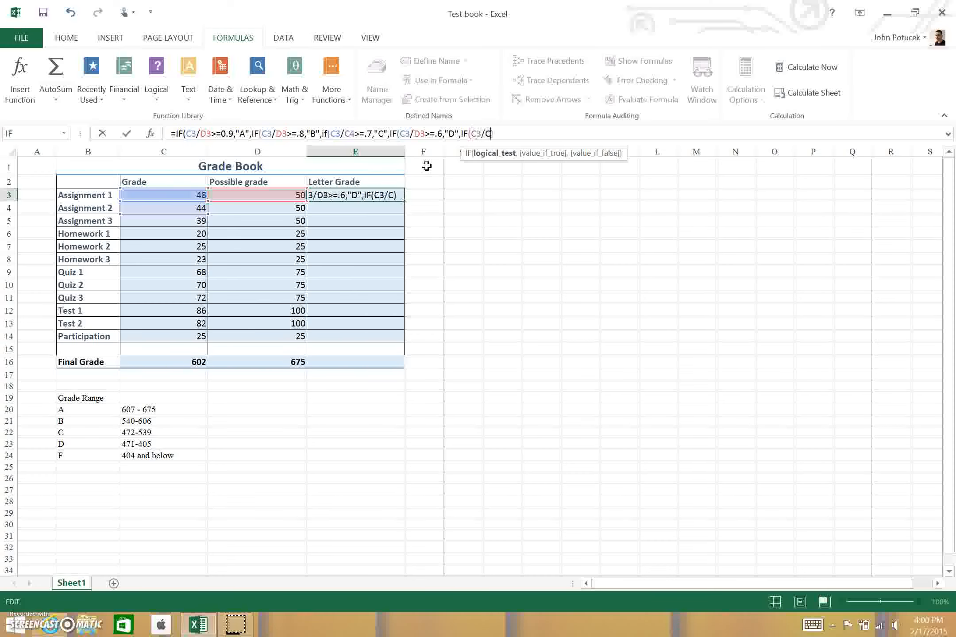
key(BackSpace)
key(BackSpace)
text(D3>)
key(BackSpace)
text(<.6)
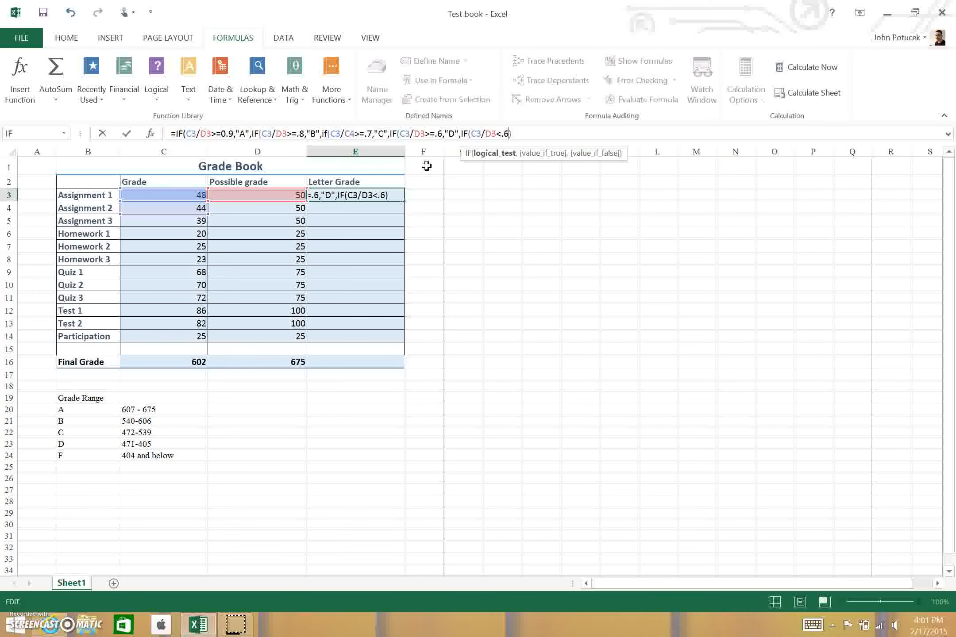
Make the fifth IF in E3 return "F" when its test is true, close all five nested IFs and enter the formula.
text(,")
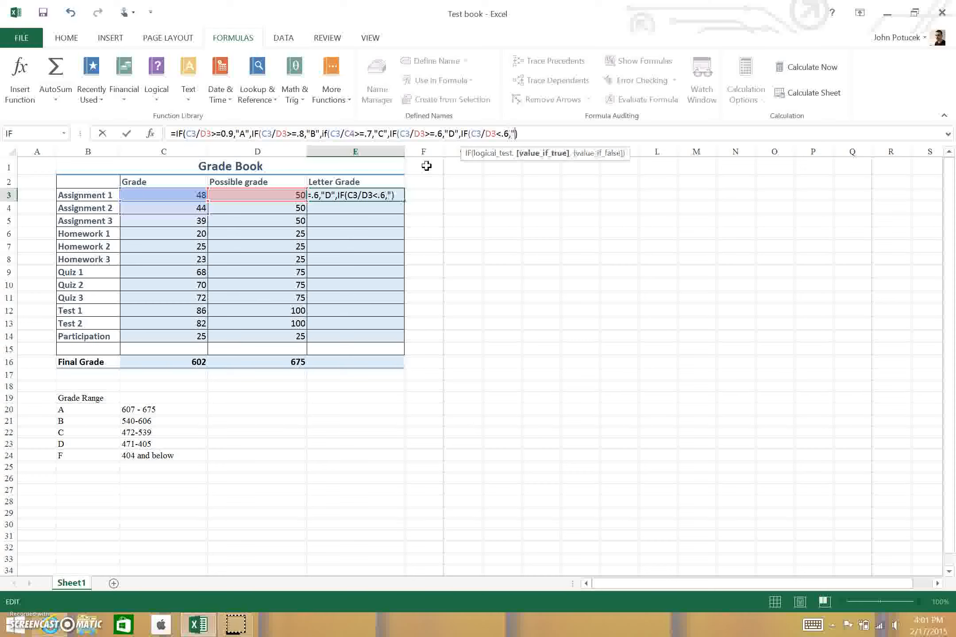
text(F")))))
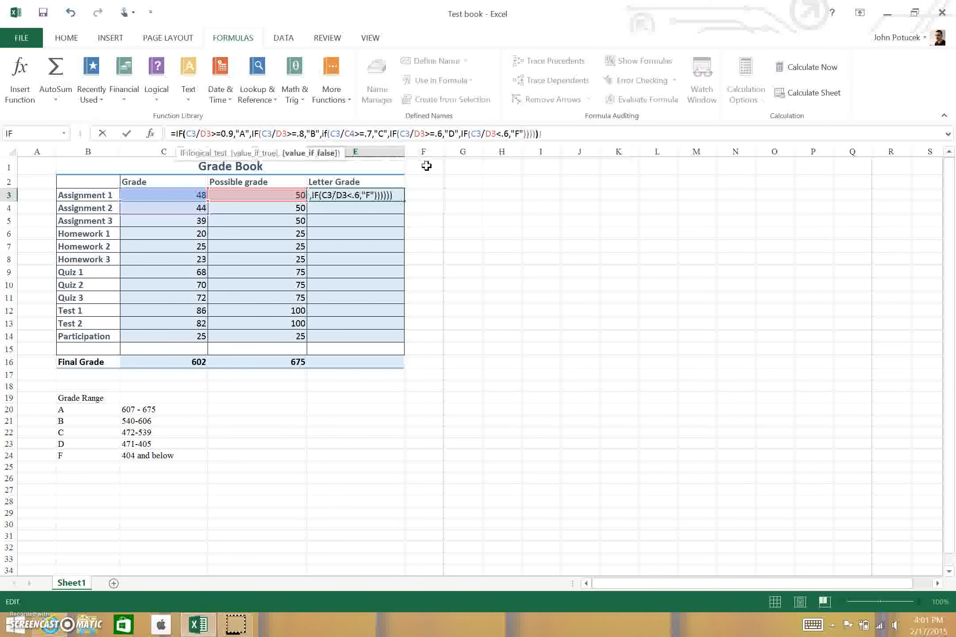
key(BackSpace)
key(Return)
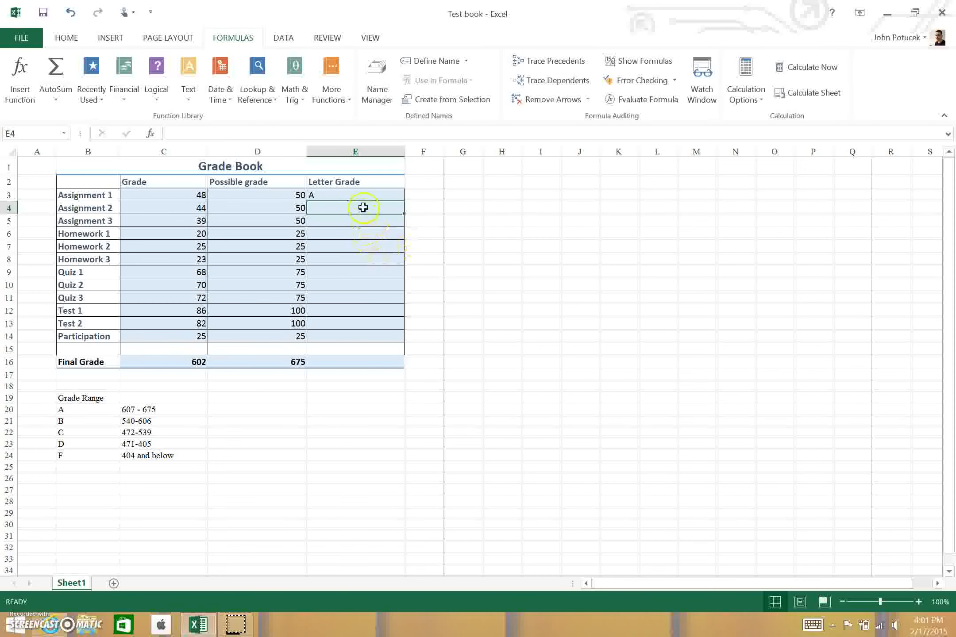
Fill E3's letter grade formula down through E16, and clear all content and formatting from E15 in the blank row.
click(358, 192)
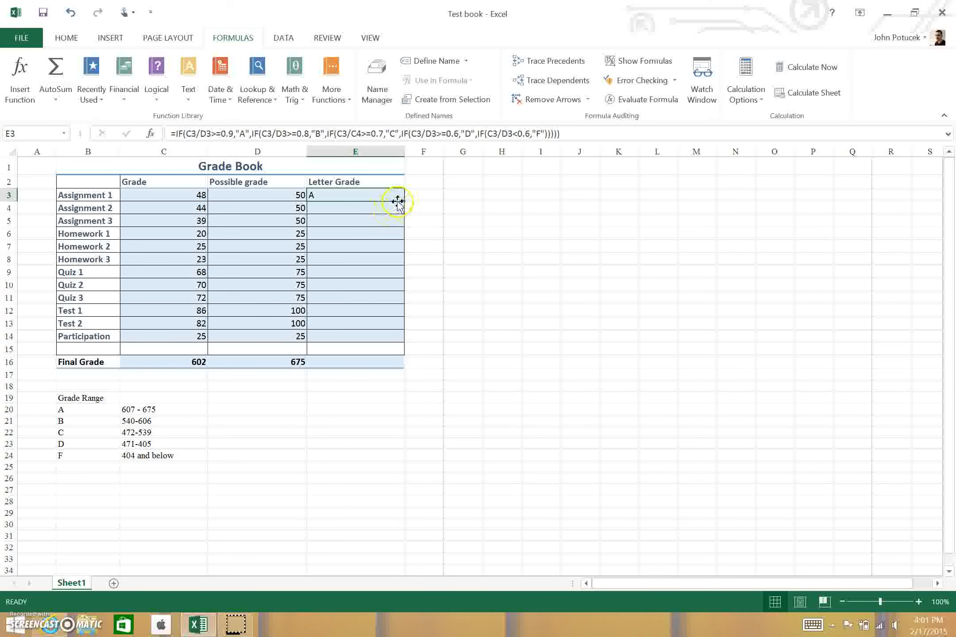
drag(401, 201, 405, 365)
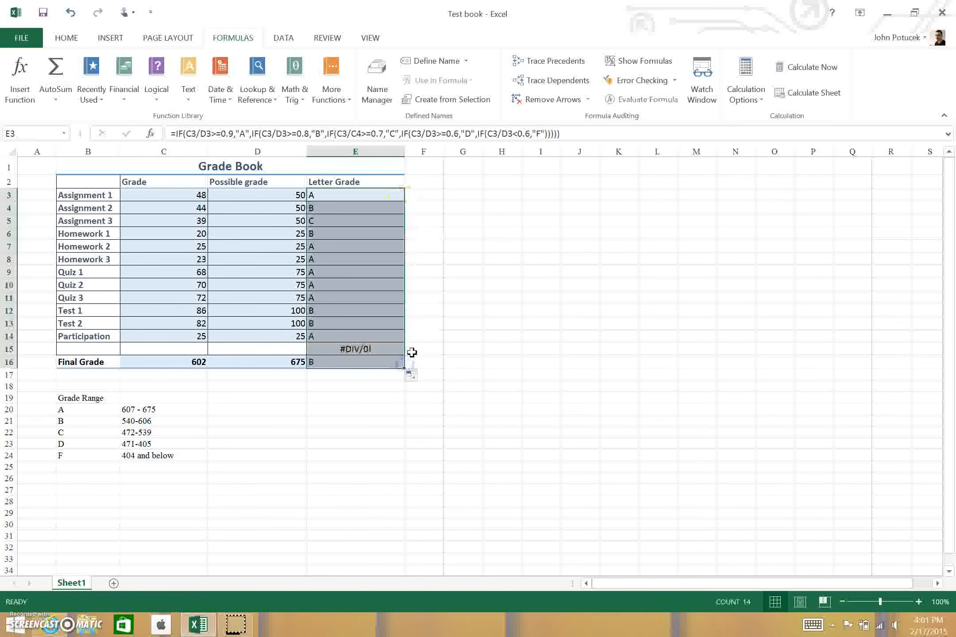
click(346, 349)
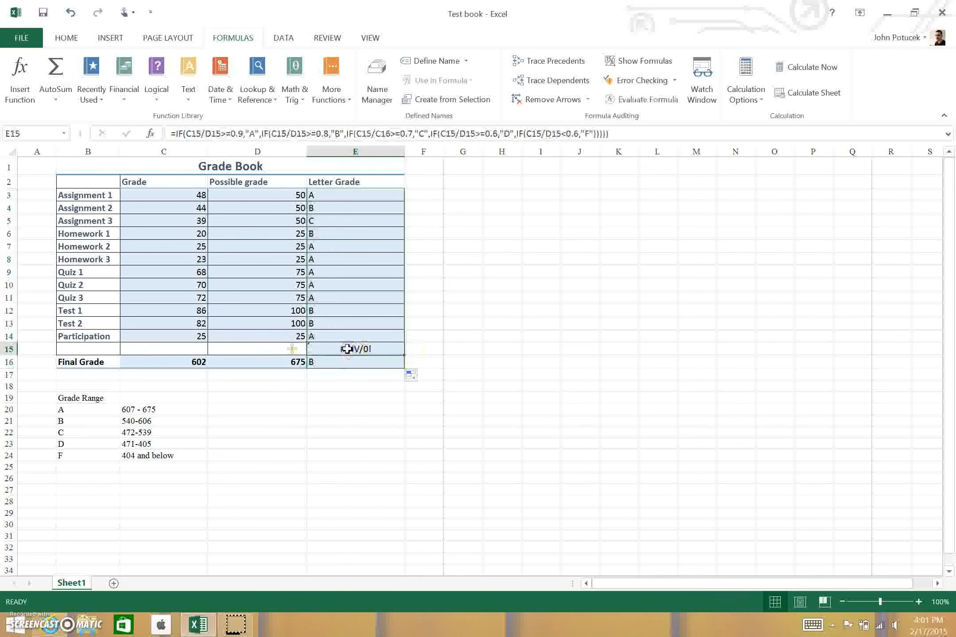
click(69, 40)
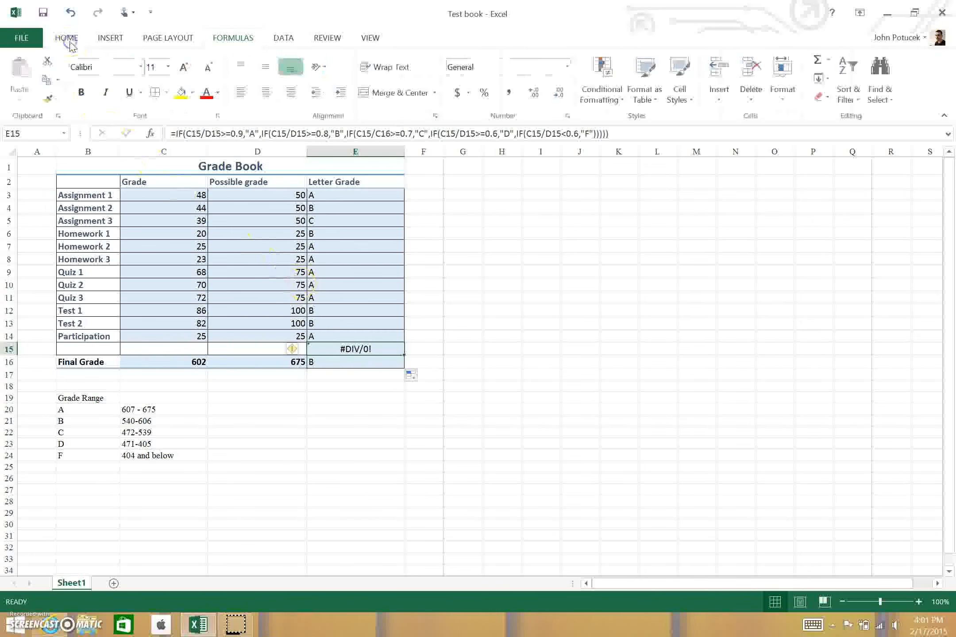
click(821, 97)
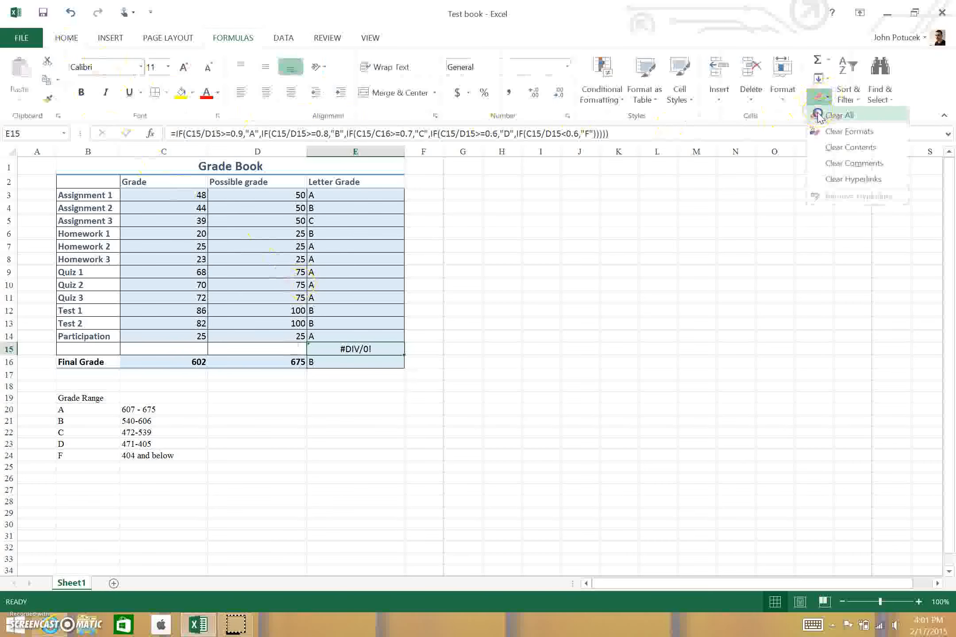
click(821, 115)
click(460, 336)
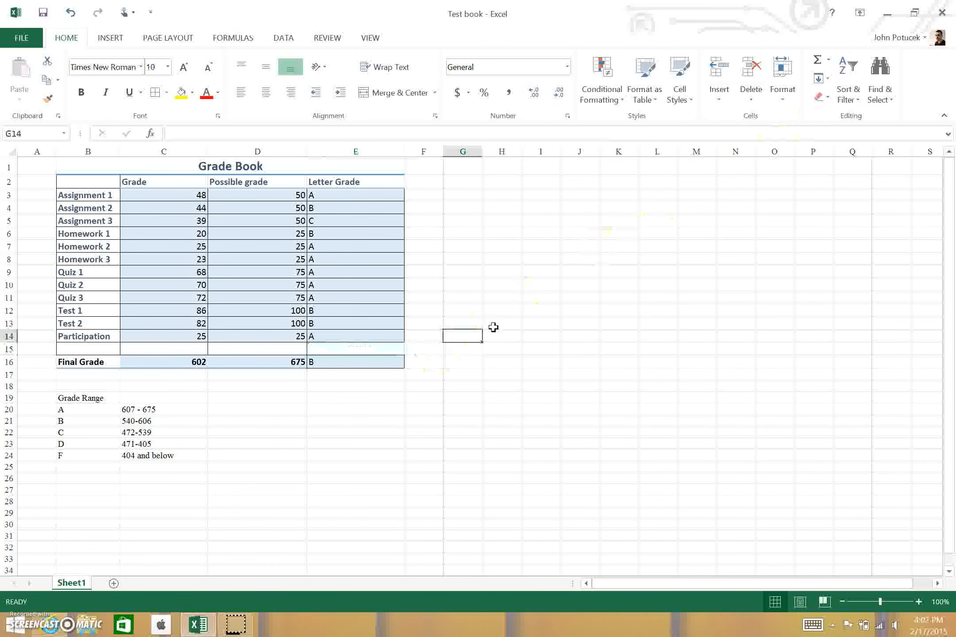